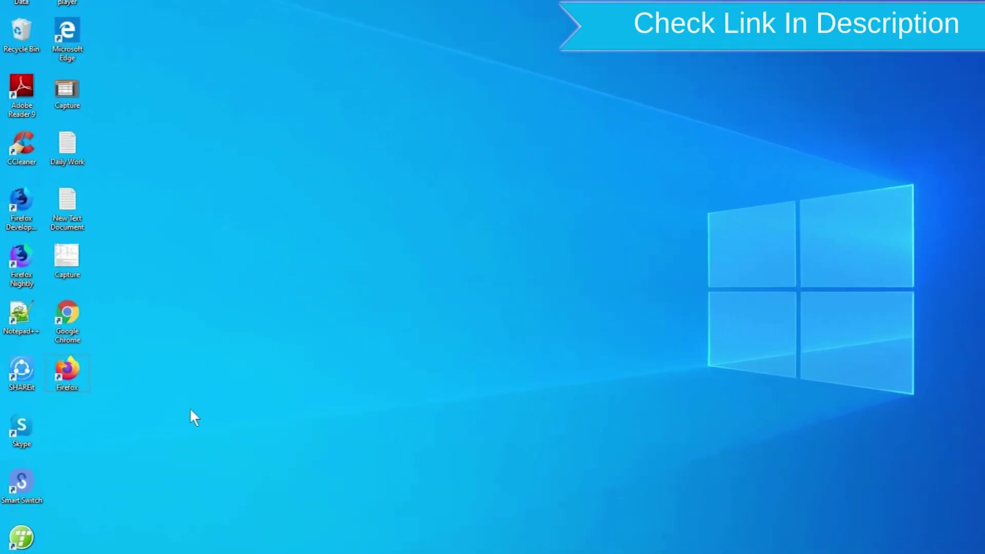
Launch Chrome from the desktop shortcut and open the 'Find My Device - Google' search result
{"action": "left_click_drag", "start_coordinate": [195, 435], "coordinate": [72, 306]}
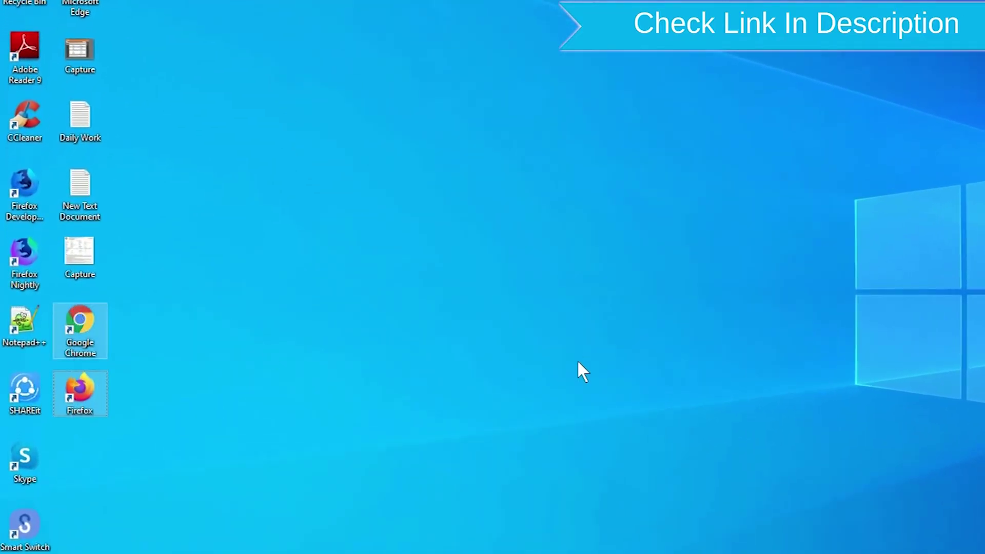
{"action": "left_click", "coordinate": [576, 359]}
{"action": "right_click", "coordinate": [89, 392]}
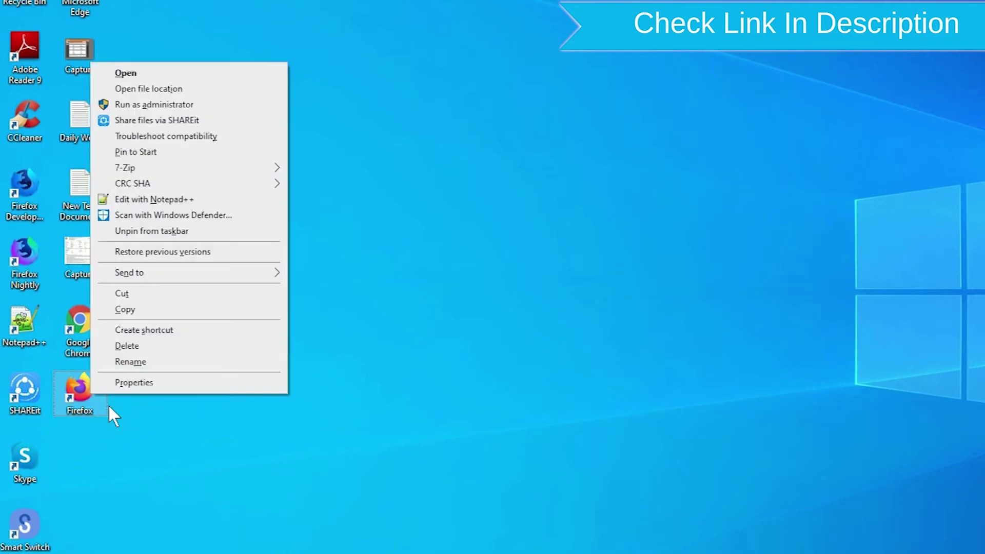
{"action": "left_click", "coordinate": [181, 73]}
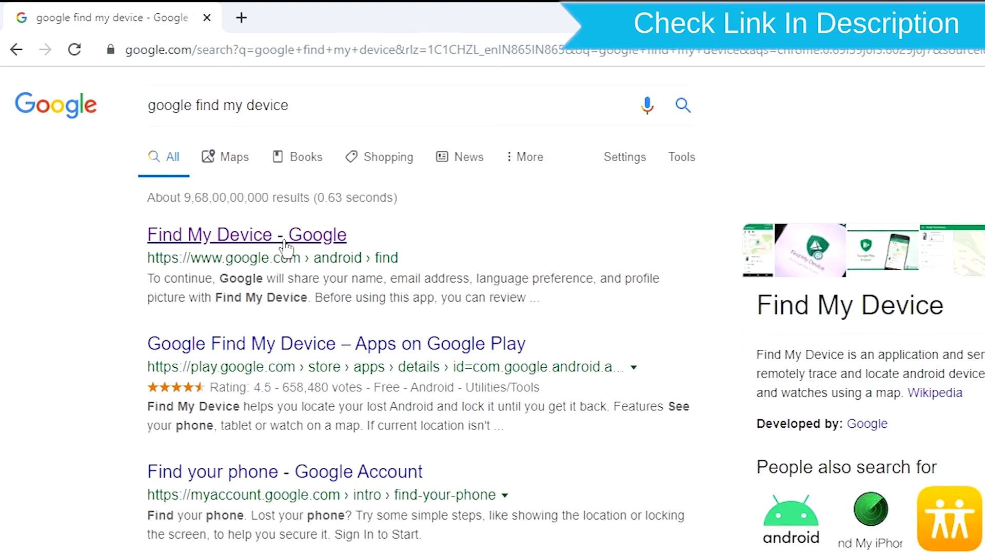
{"action": "left_click", "coordinate": [285, 239]}
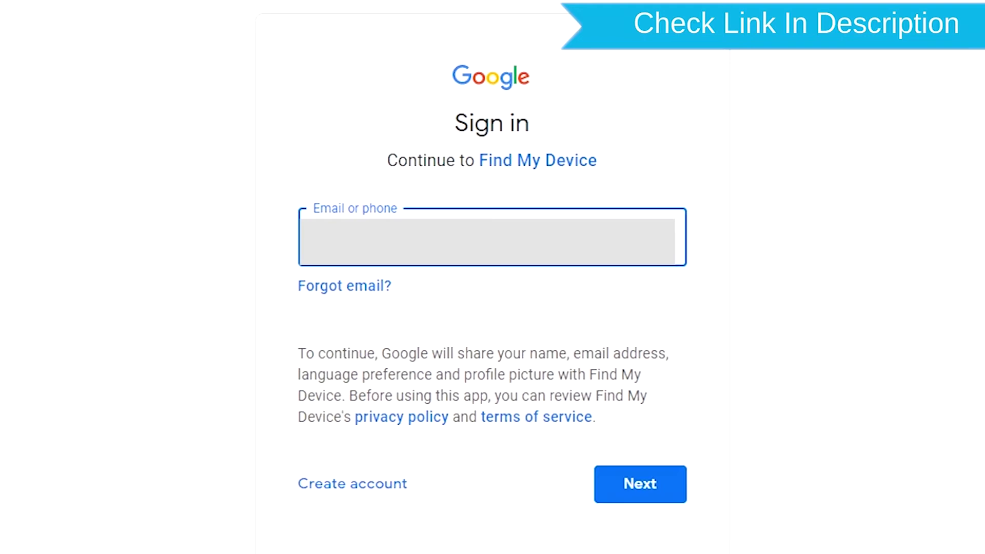
Sign in to the Google account by submitting its email and password
{"action": "key", "text": "Return"}
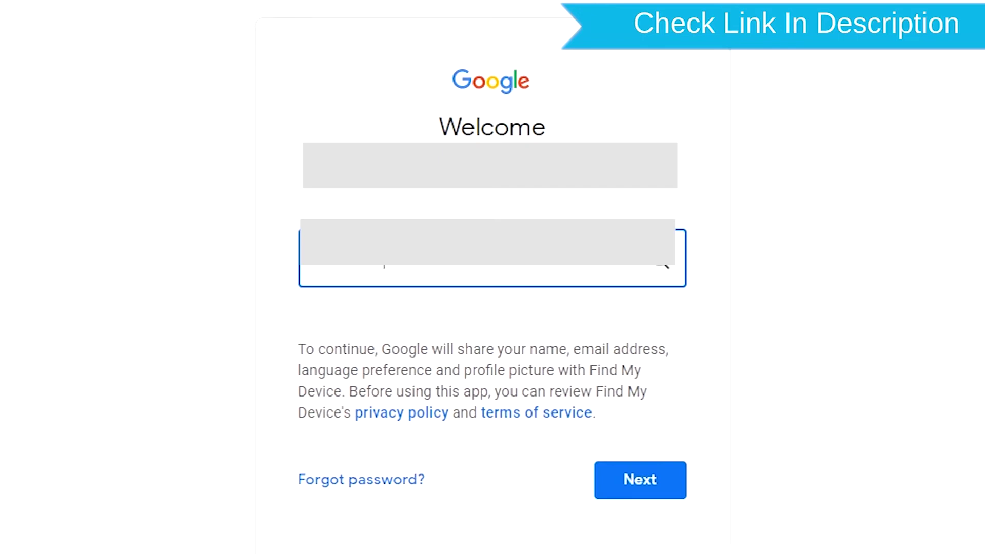
{"action": "key", "text": "Return"}
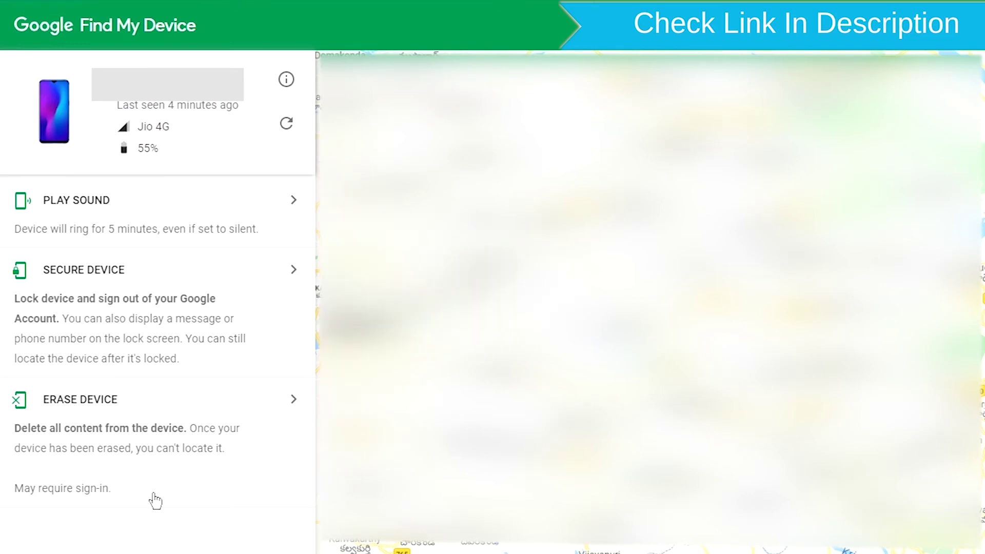
Choose Erase Device and re-verify the account by submitting its email
{"action": "left_click", "coordinate": [135, 415]}
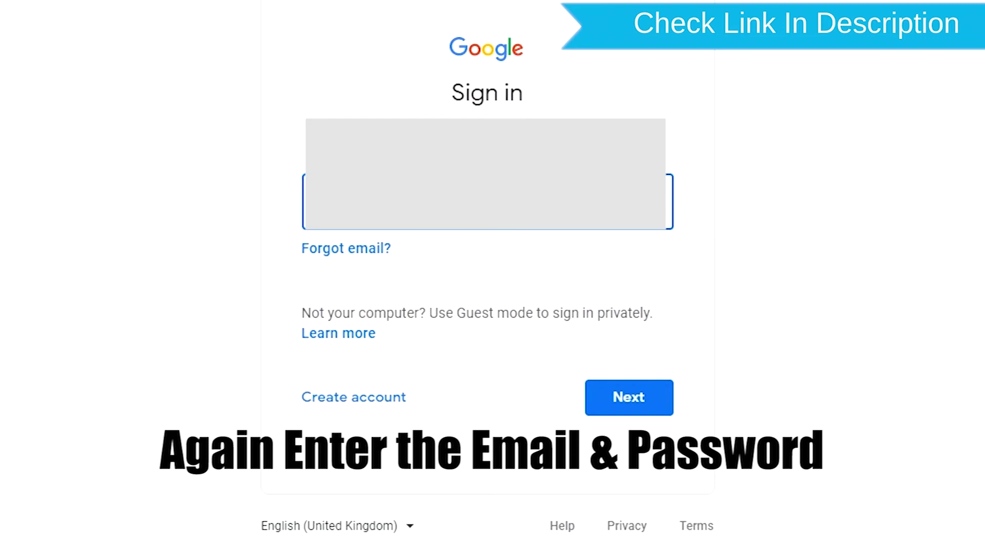
{"action": "key", "text": "Return"}
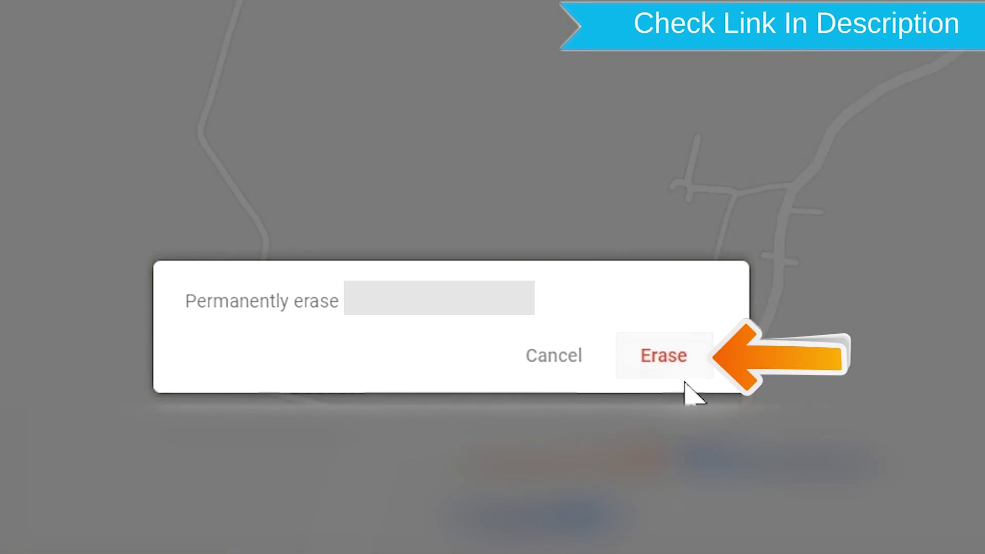
Confirm 'Erase' in the Permanently erase dialog to wipe the phone
{"action": "left_click", "coordinate": [649, 369]}
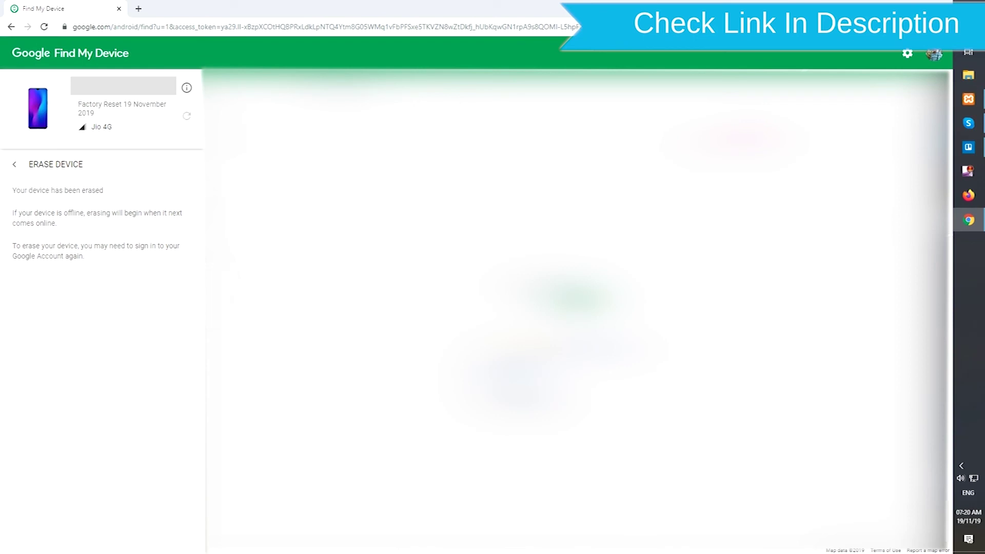